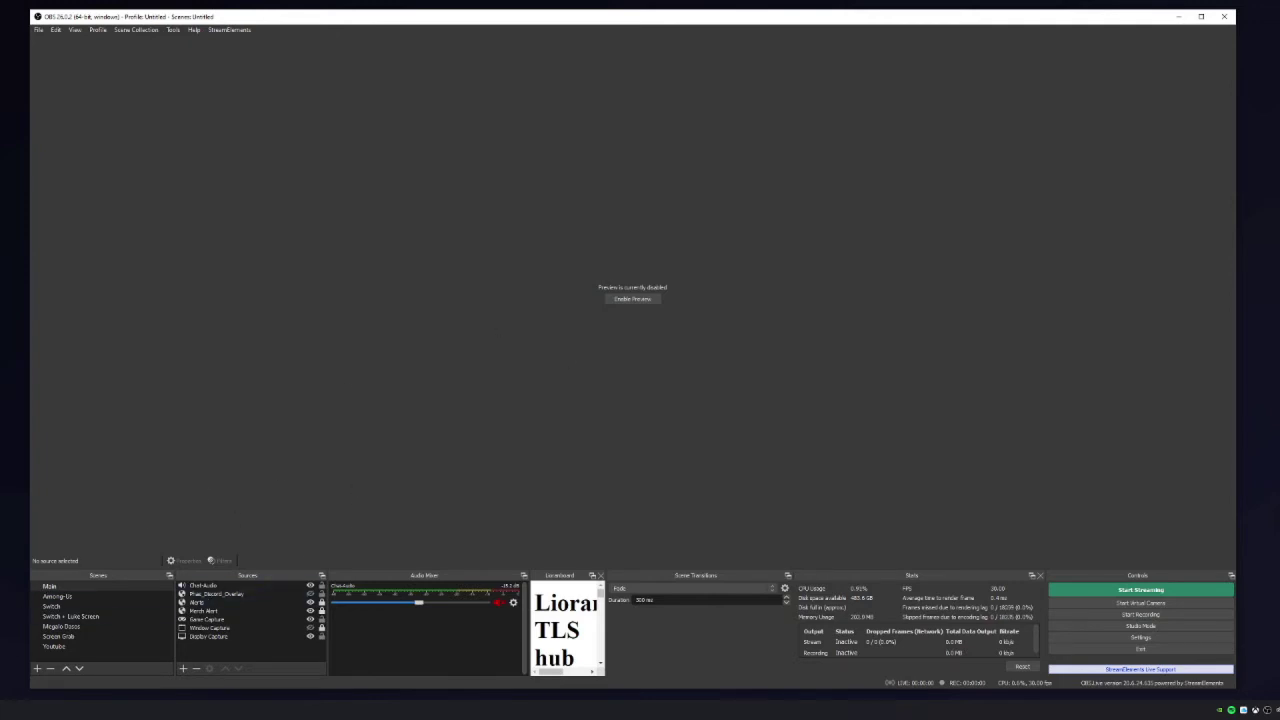
- Download obs-ndi-4.9.0-Windows-Installer.exe from the GitHub release assets and open it
key("alt+Tab")
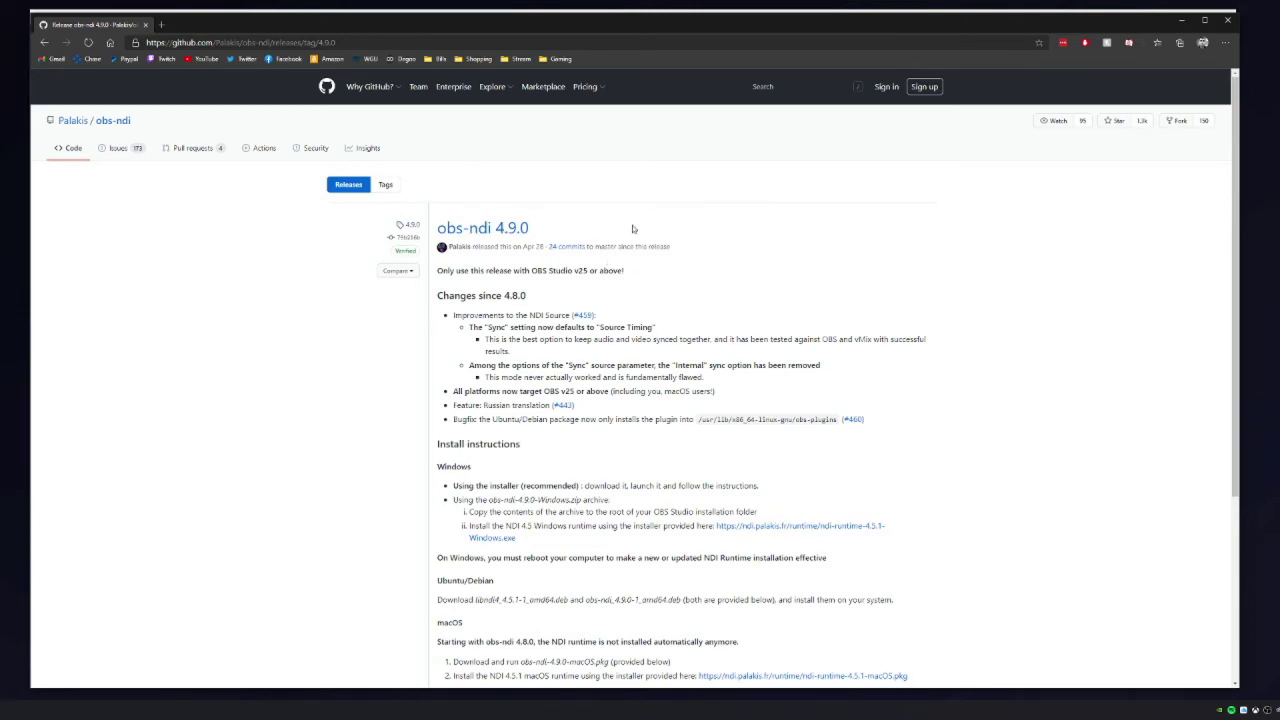
scroll(700, 325, "down", 1)
scroll(697, 322, "up", 2)
scroll(723, 306, "down", 3)
scroll(723, 357, "up", 2)
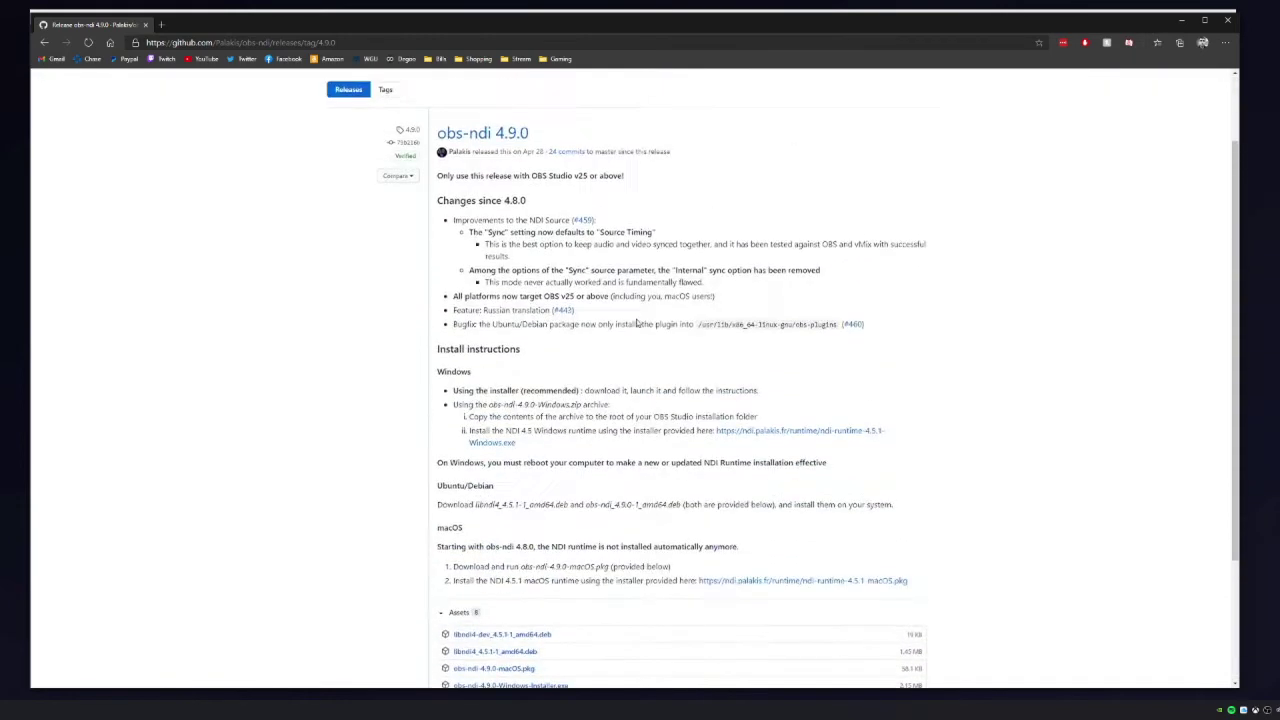
scroll(700, 400, "down", 3)
left_click(557, 513)
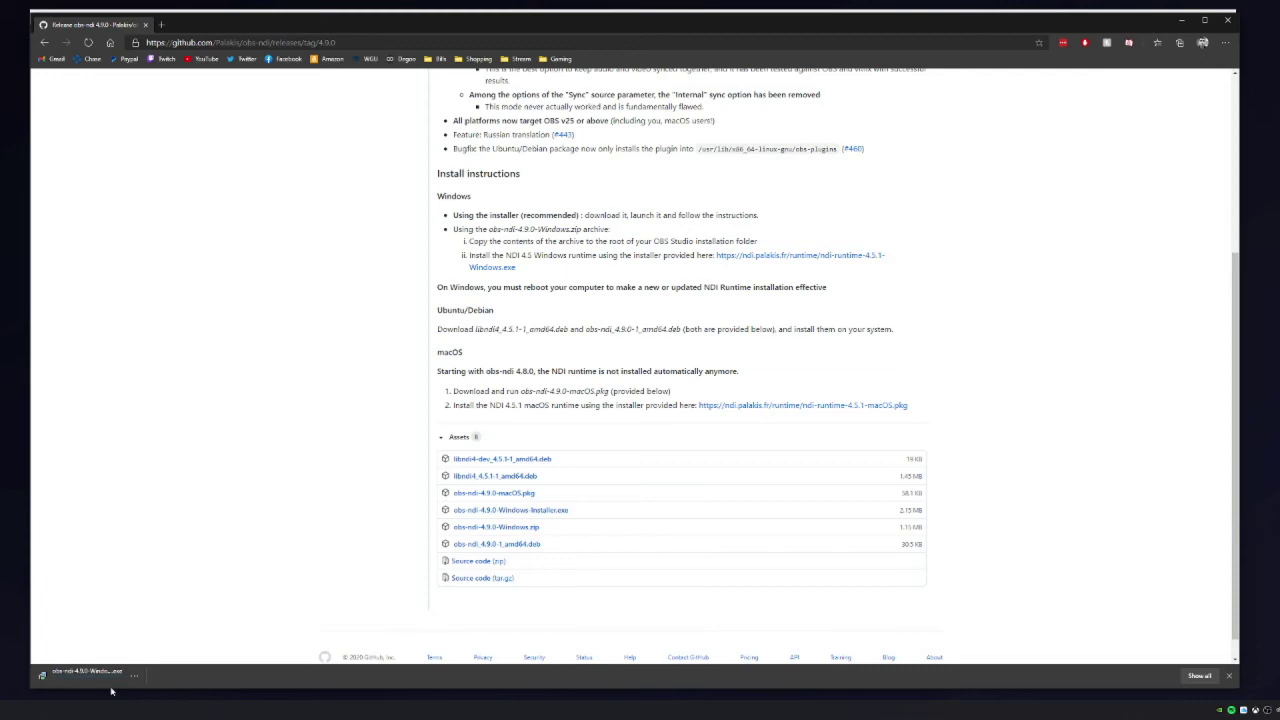
left_click(105, 686)
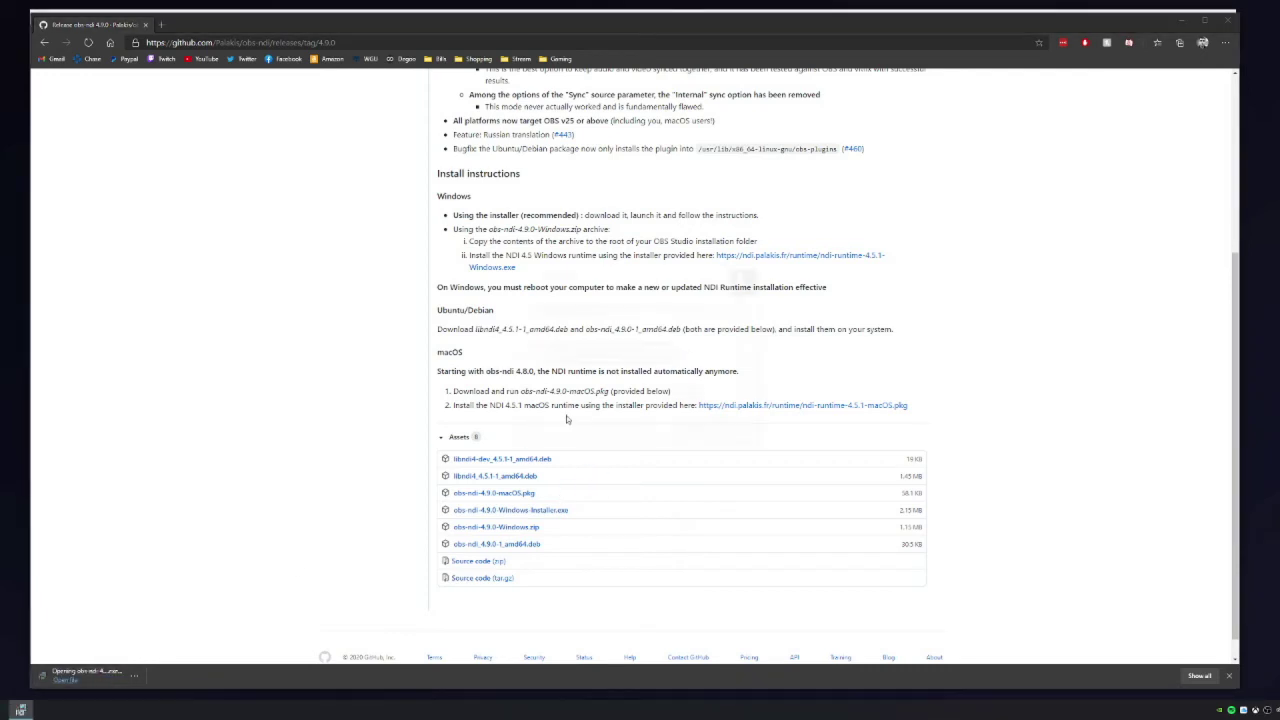
- Advance the obs-ndi installer to Ready to Install with full components, then cancel and exit without installing
left_click(683, 434)
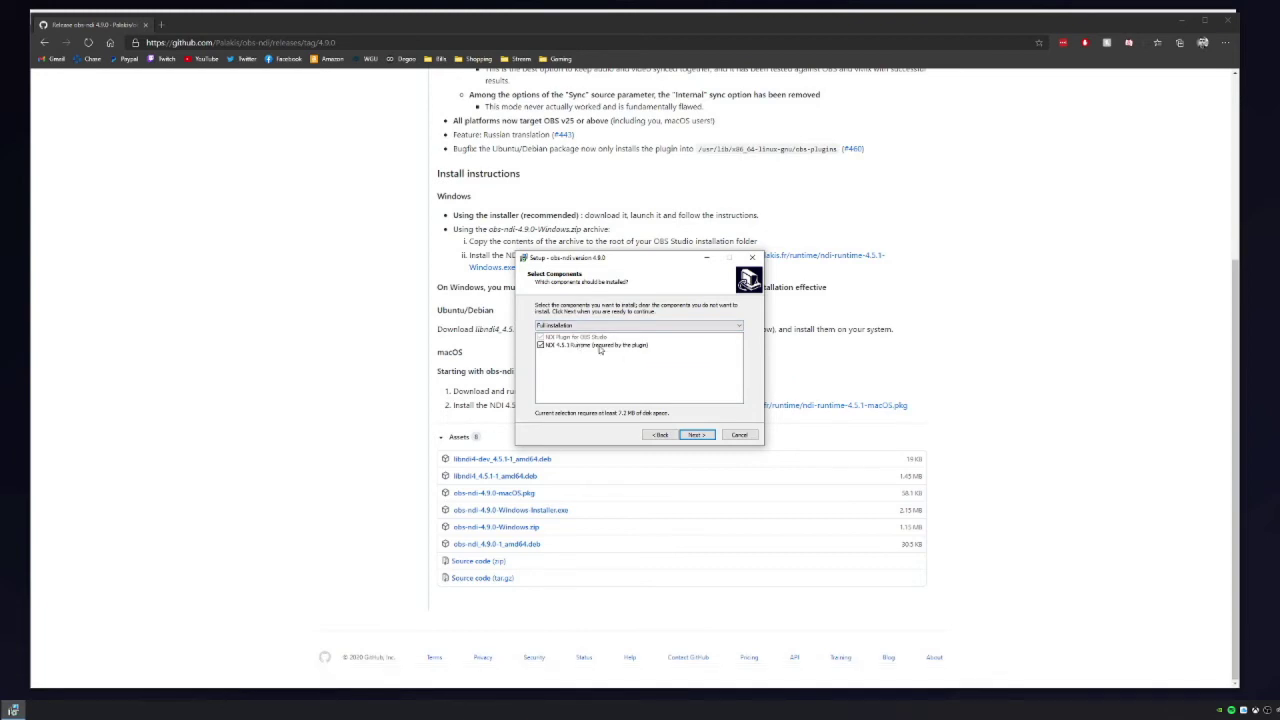
left_click(700, 435)
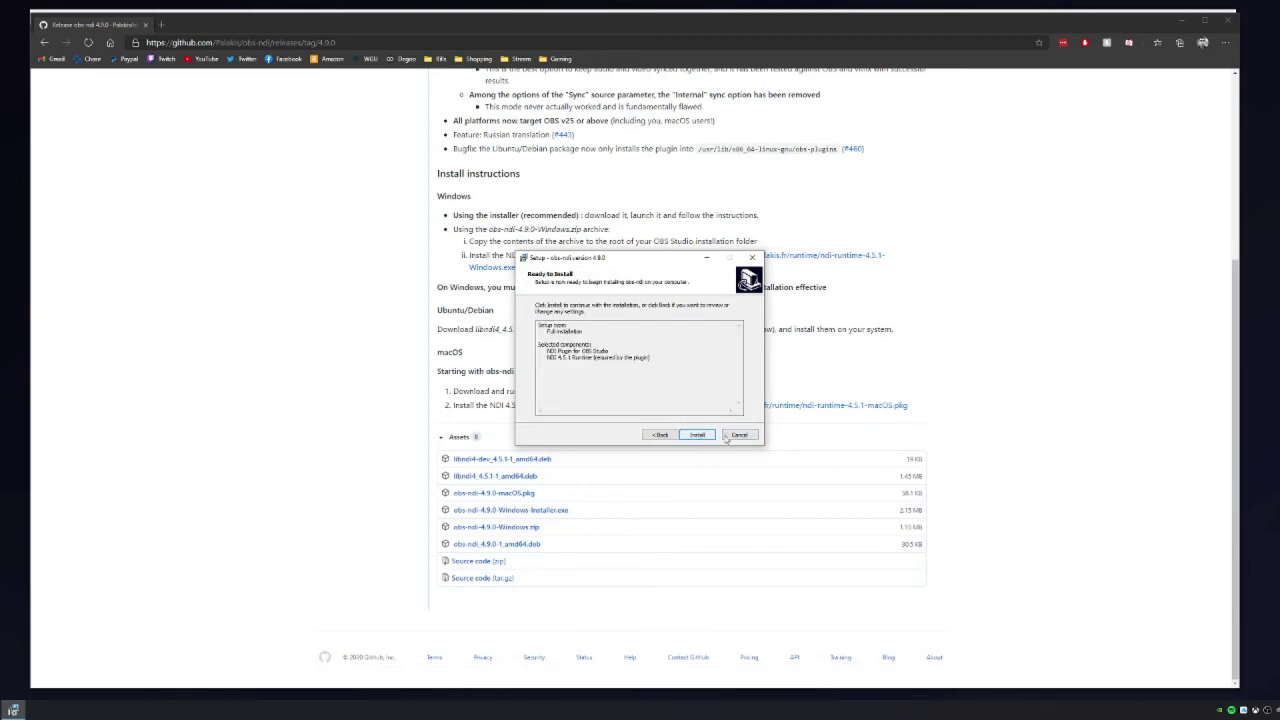
left_click(732, 436)
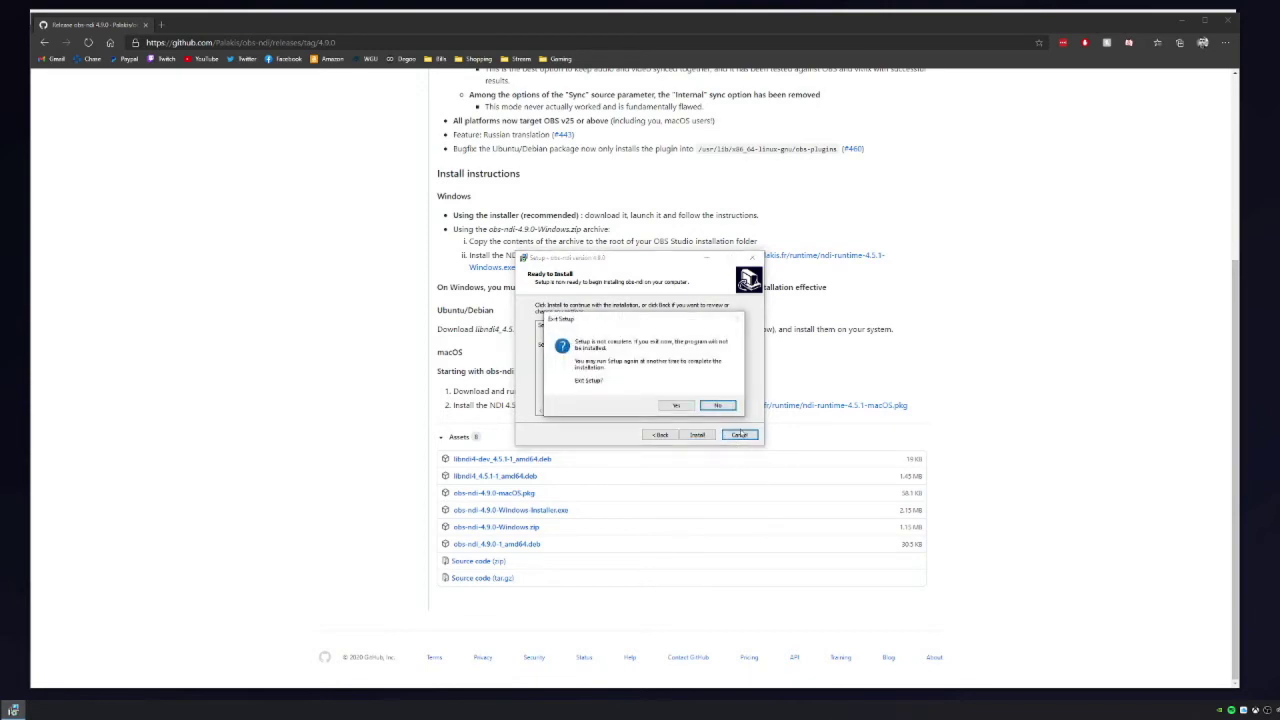
left_click(670, 404)
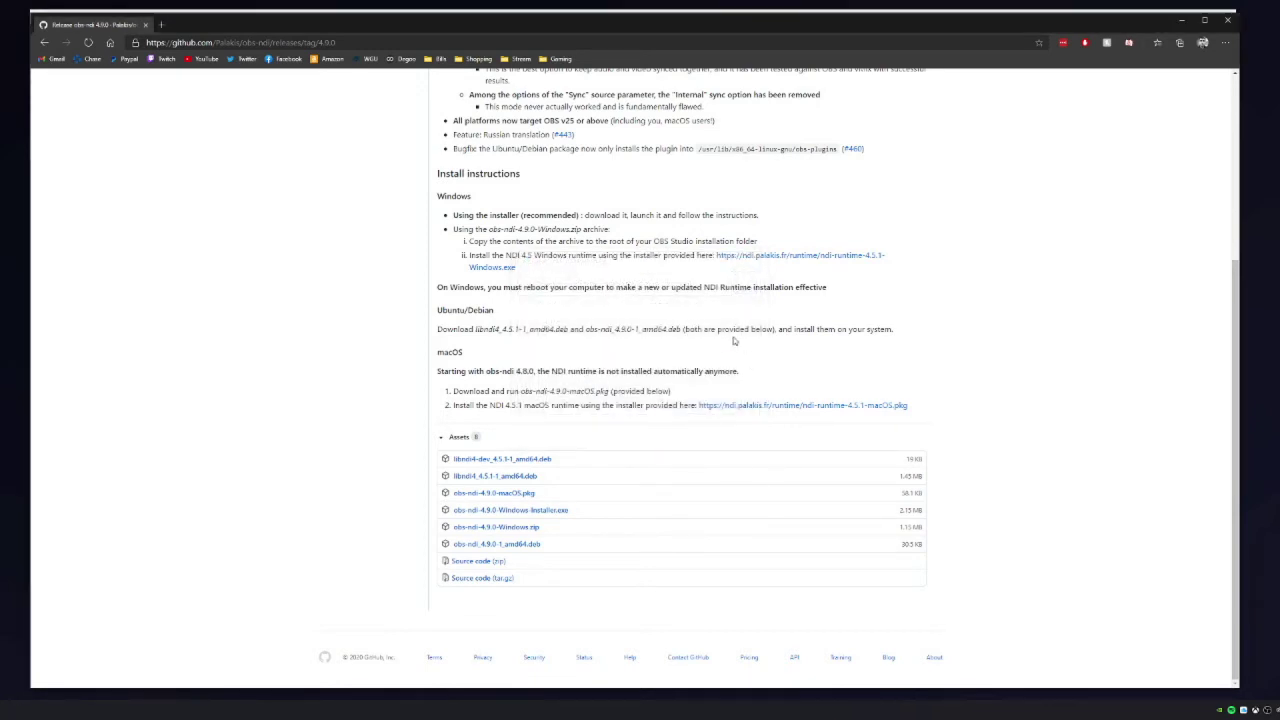
- Minimize the browser and check the Alerts, Merch Alert, Game Capture, Display Capture and Chat-Audio sources
left_click(1181, 20)
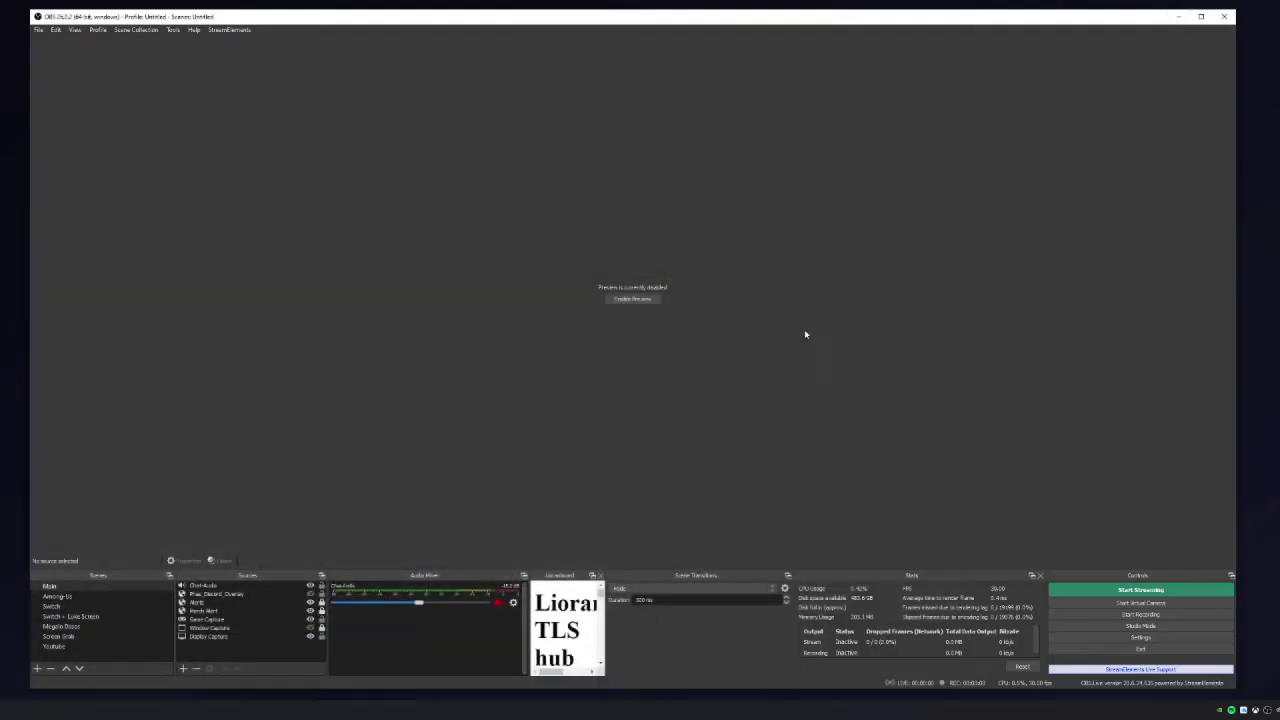
left_click(223, 603)
left_click(222, 612)
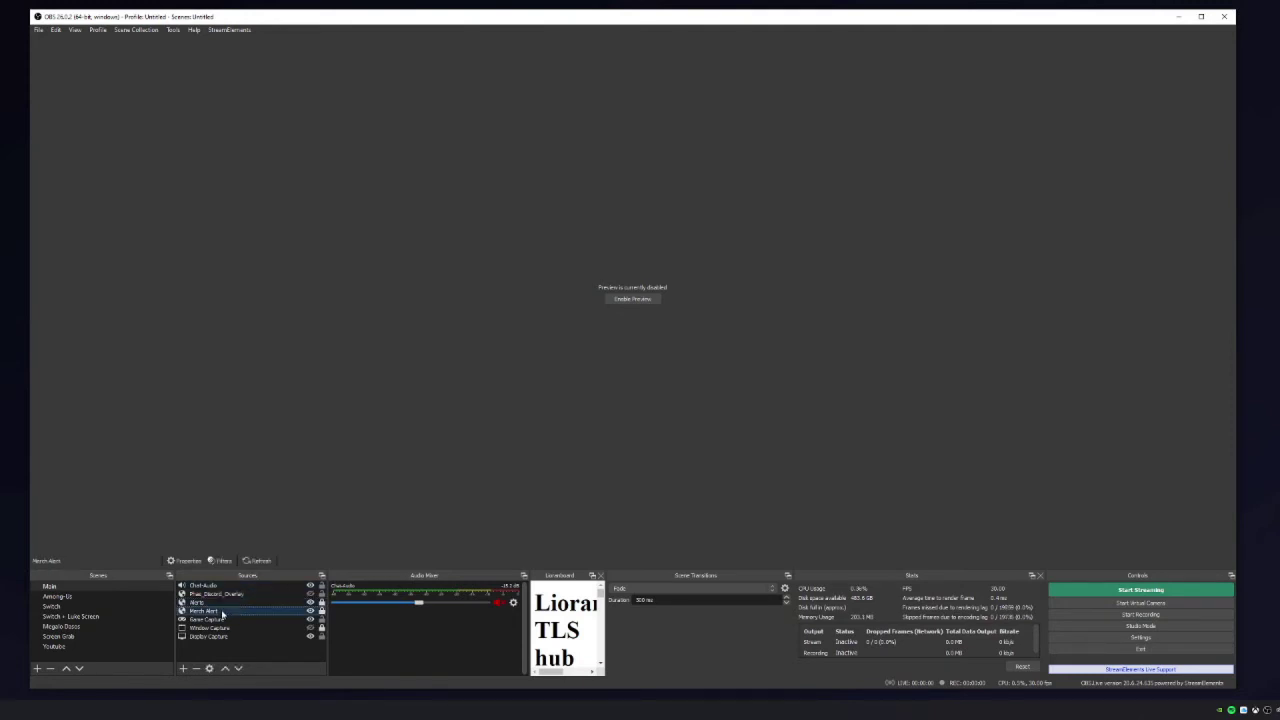
left_click(231, 620)
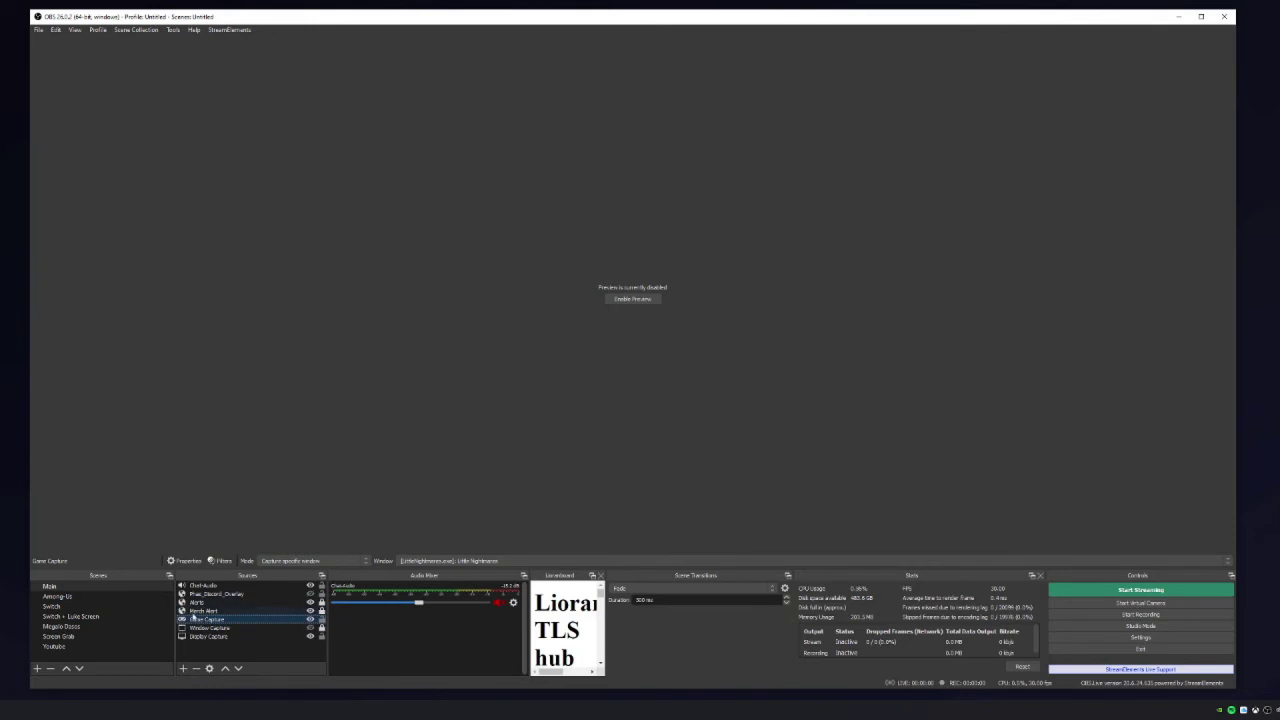
left_click(240, 636)
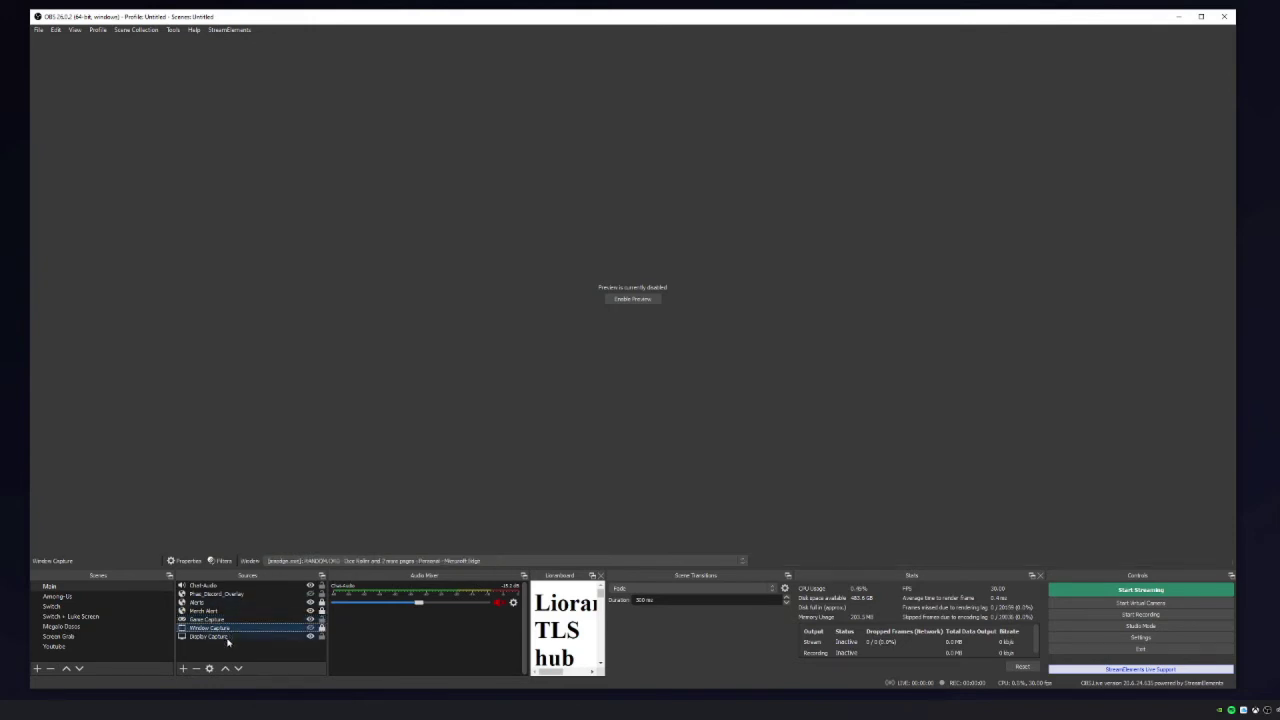
left_click(231, 586)
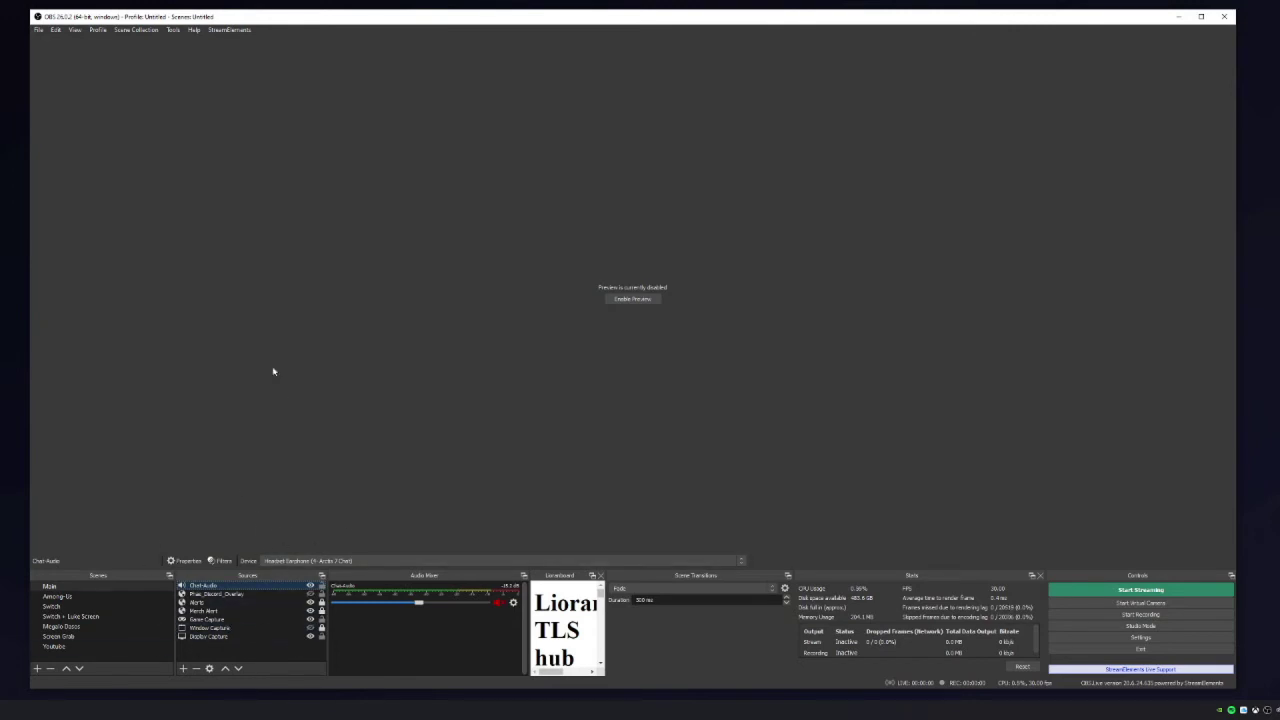
- In Tools > NDI Output settings, enable Main Output named OBS and confirm
left_click(176, 30)
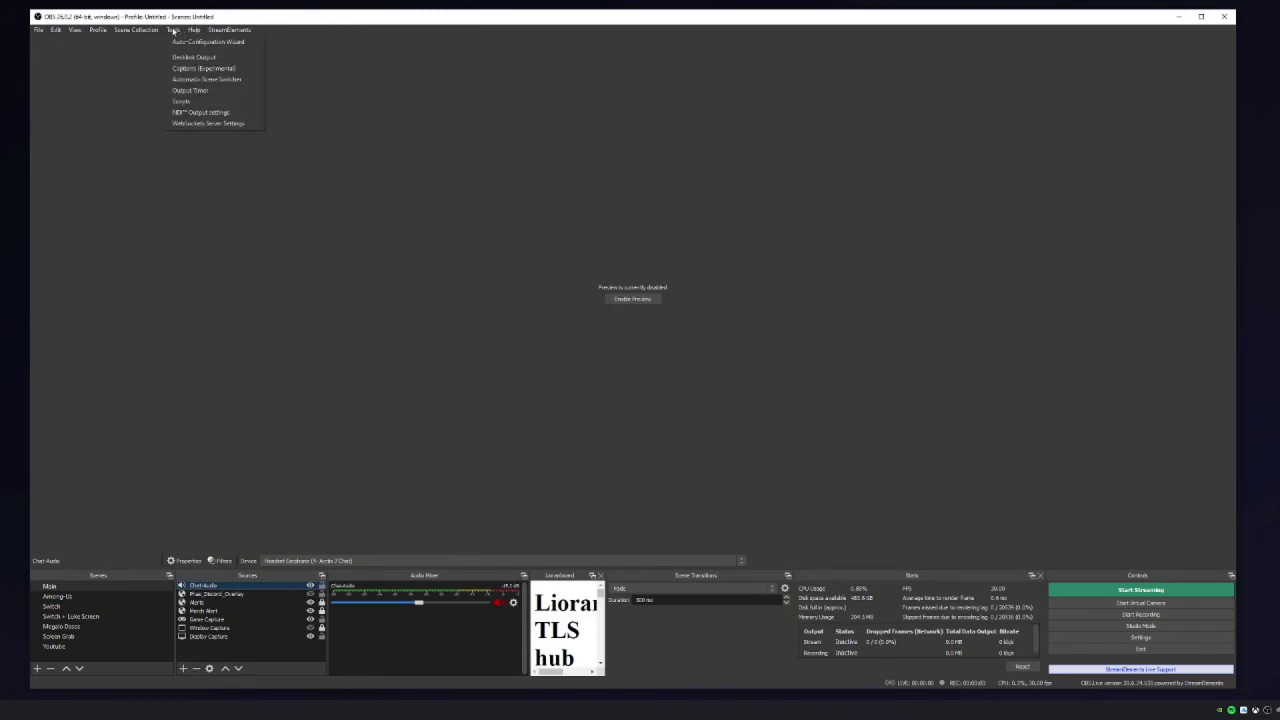
left_click(204, 114)
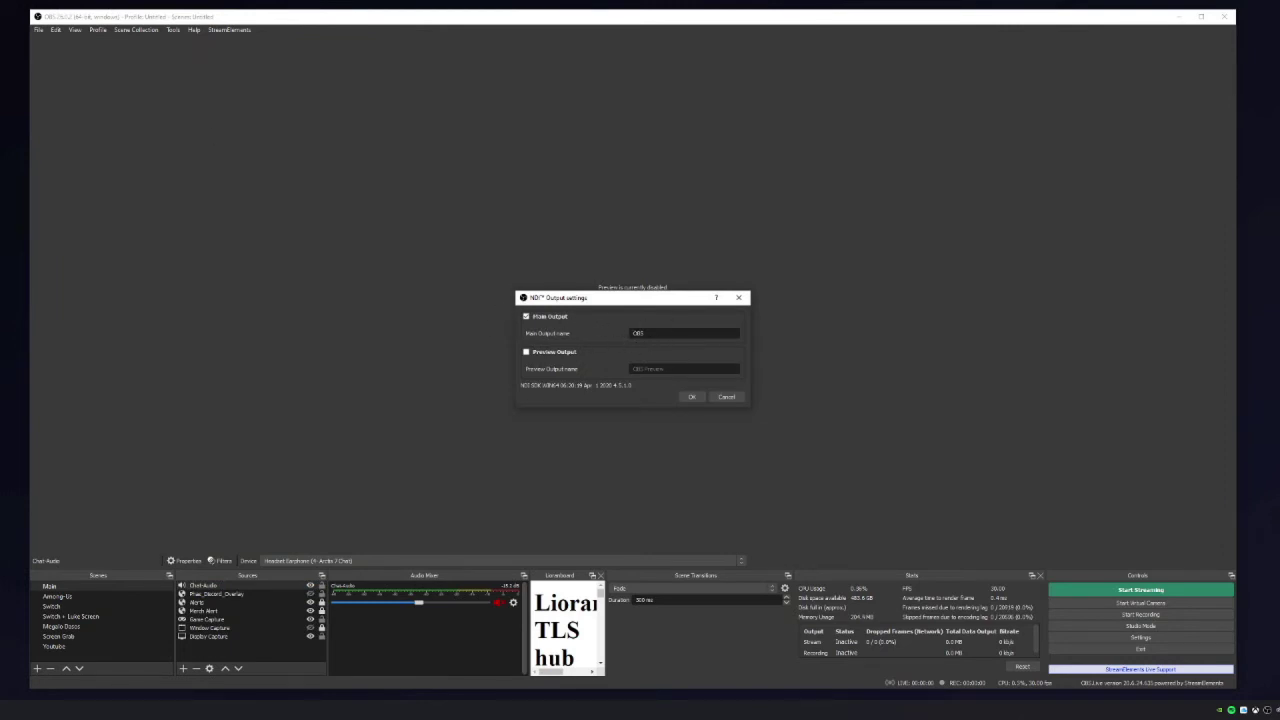
double_click(638, 333)
left_click(691, 397)
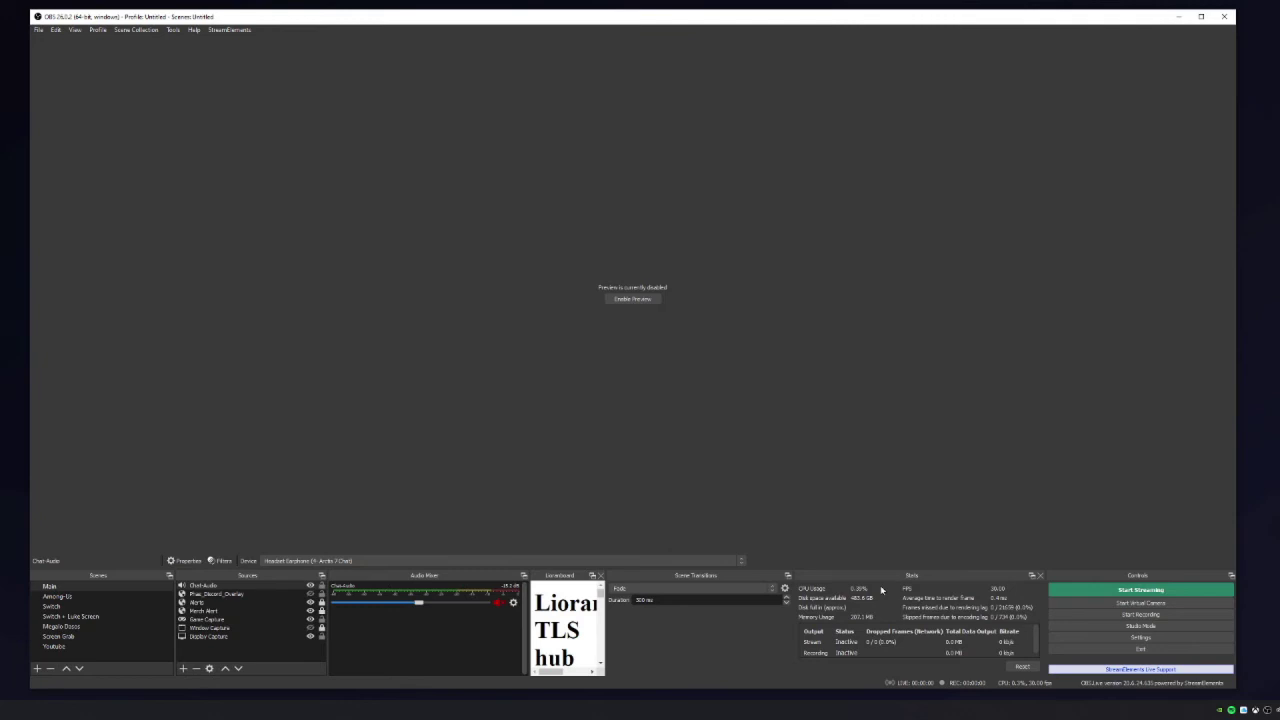
- Open Task Manager from the taskbar, sort by network usage, inspect the OBS Studio process, then close it
left_click(882, 708)
right_click(882, 708)
left_click(905, 655)
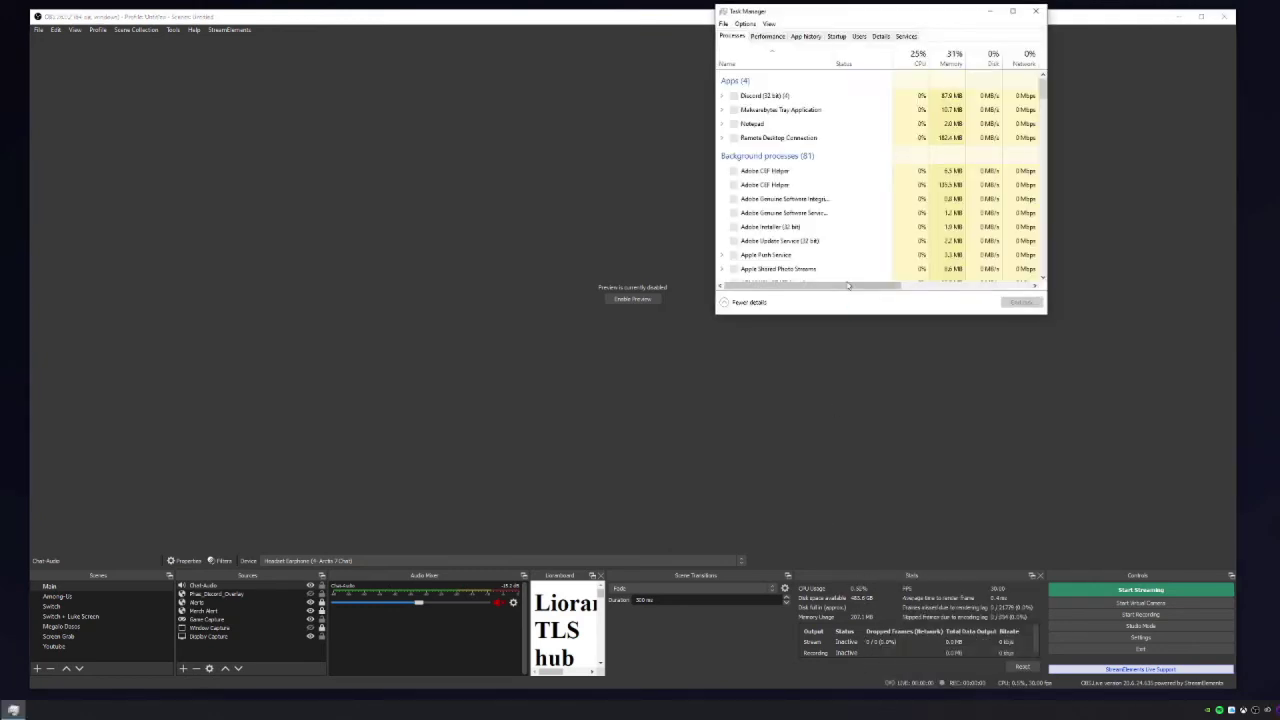
left_click(1024, 58)
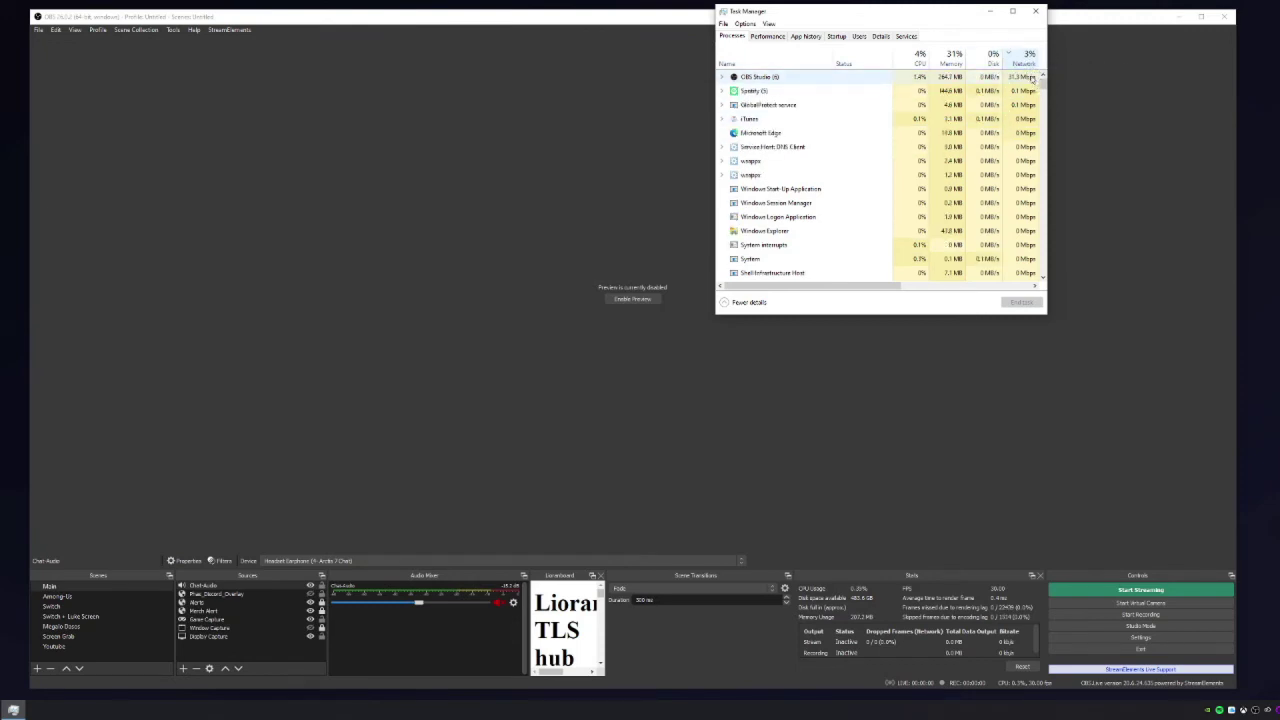
left_click(1022, 80)
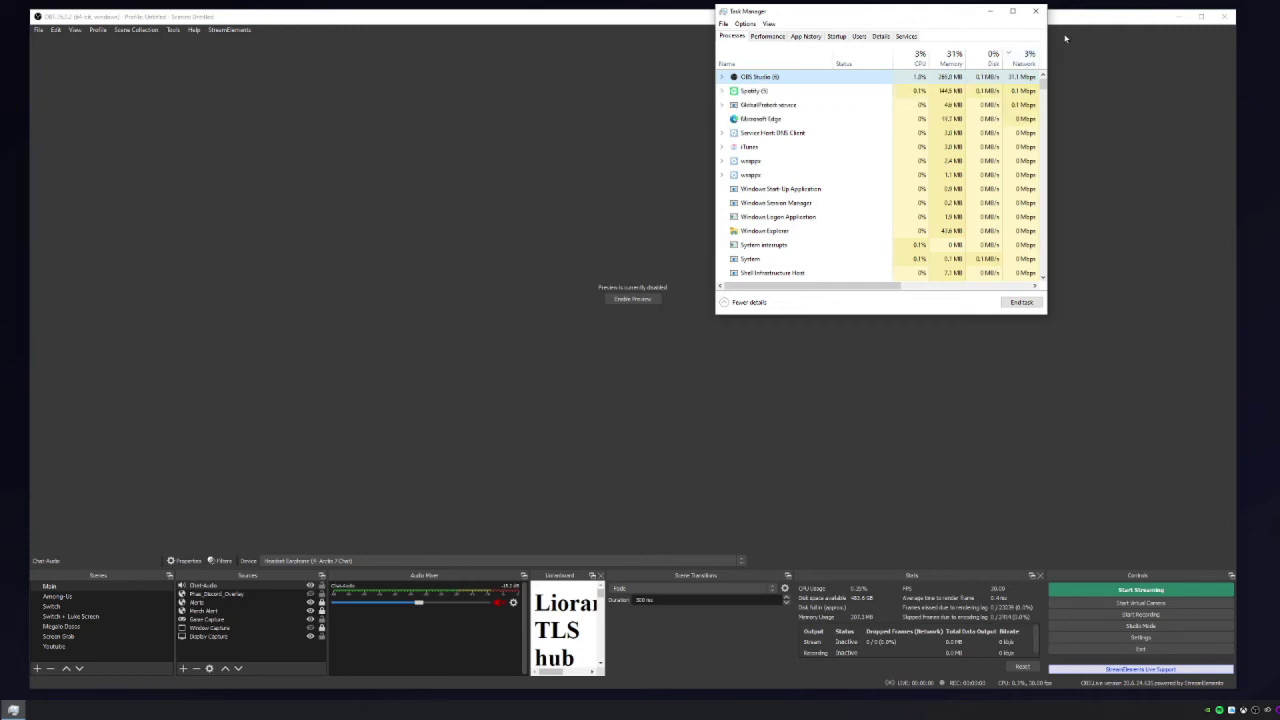
left_click(1040, 13)
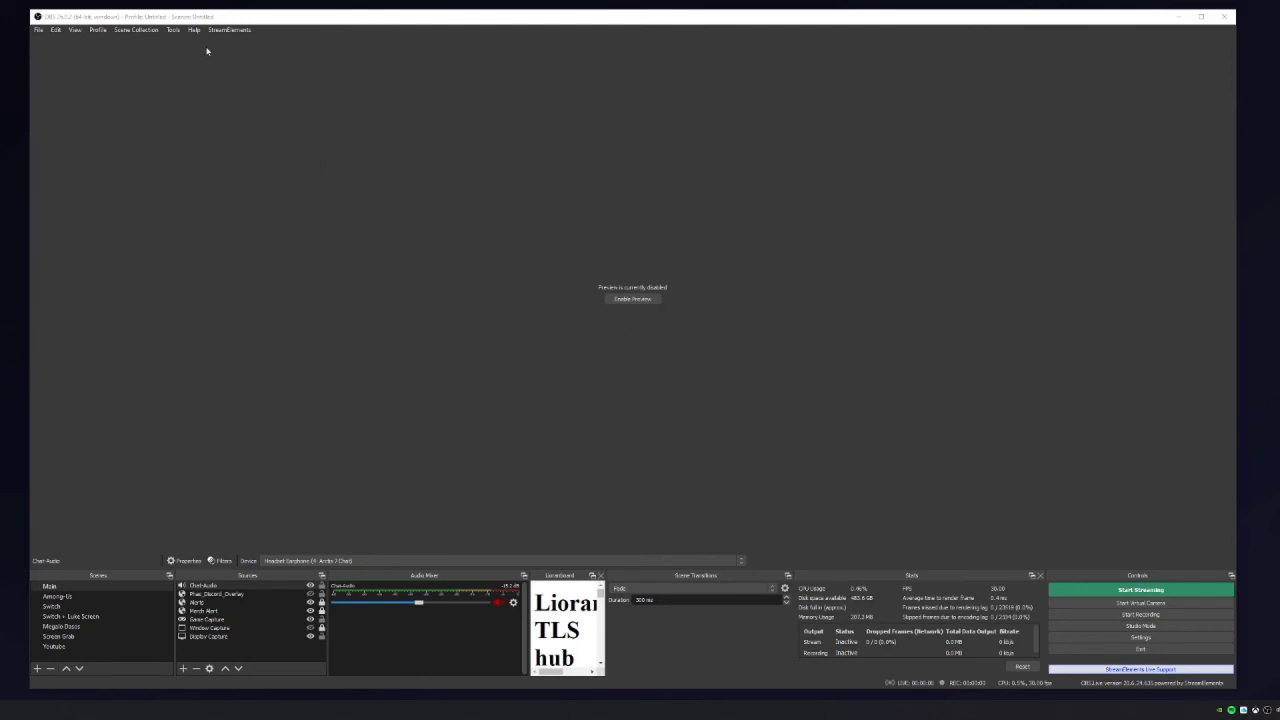
- Reopen NDI Output settings, make sure Main Output named OBS is ticked, and confirm
left_click(172, 29)
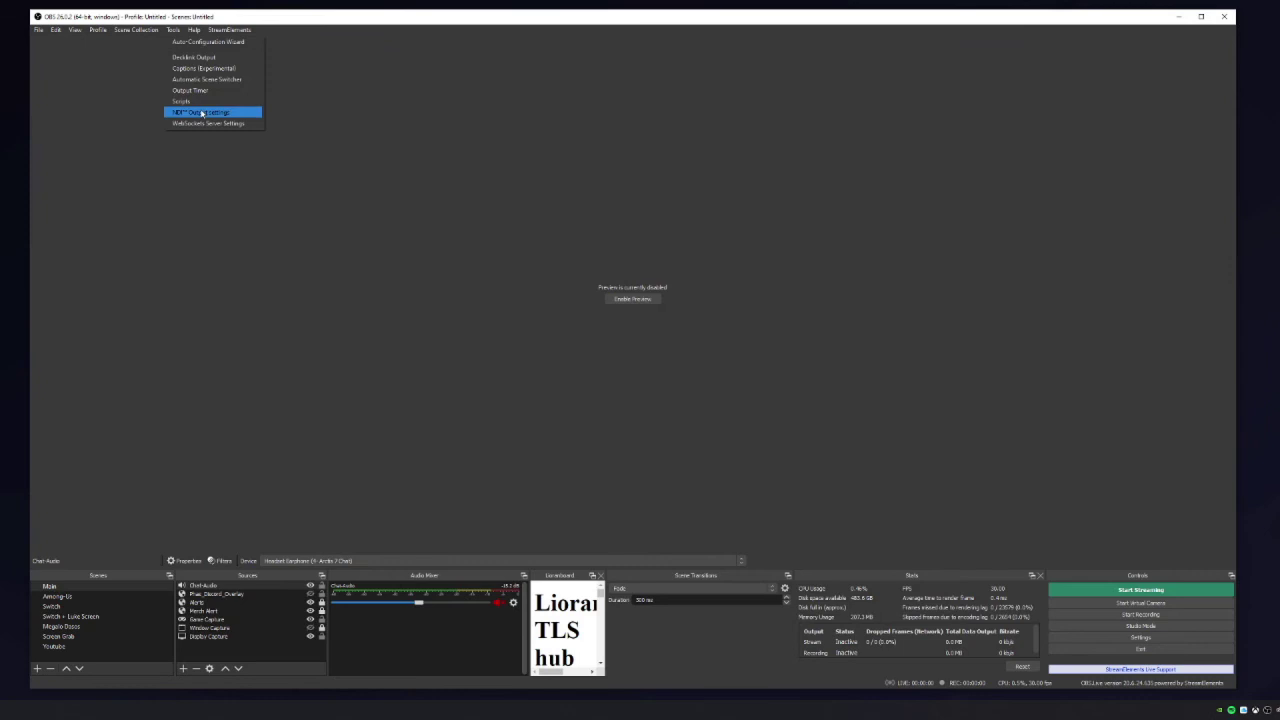
left_click(206, 108)
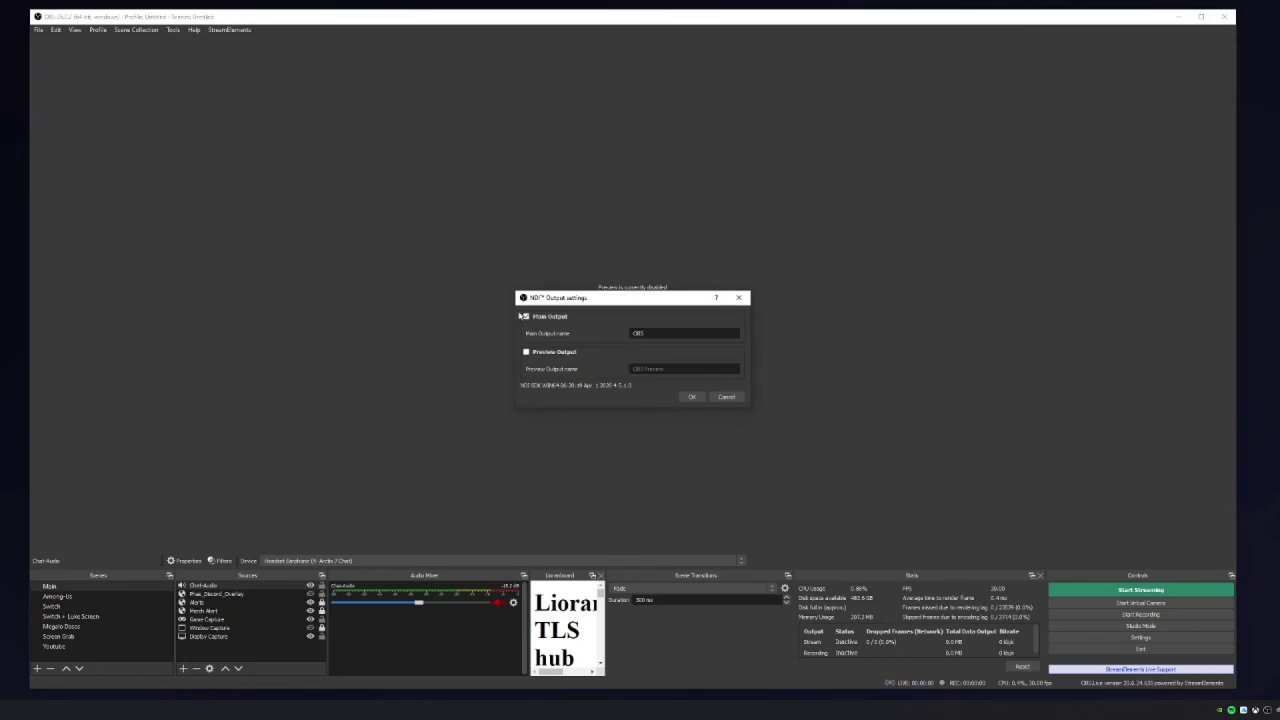
left_click(527, 317)
left_click(527, 317)
left_click(690, 397)
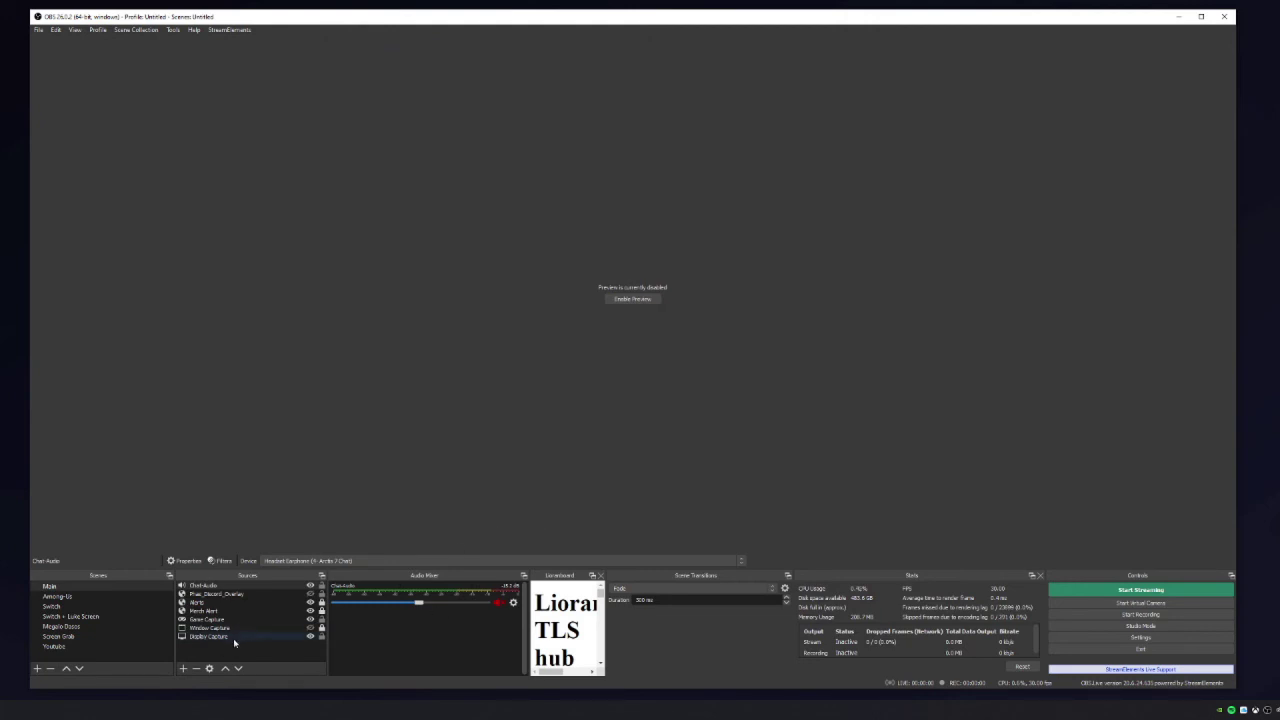
- Add a new NDI Source to the Youtube scene
left_click(50, 648)
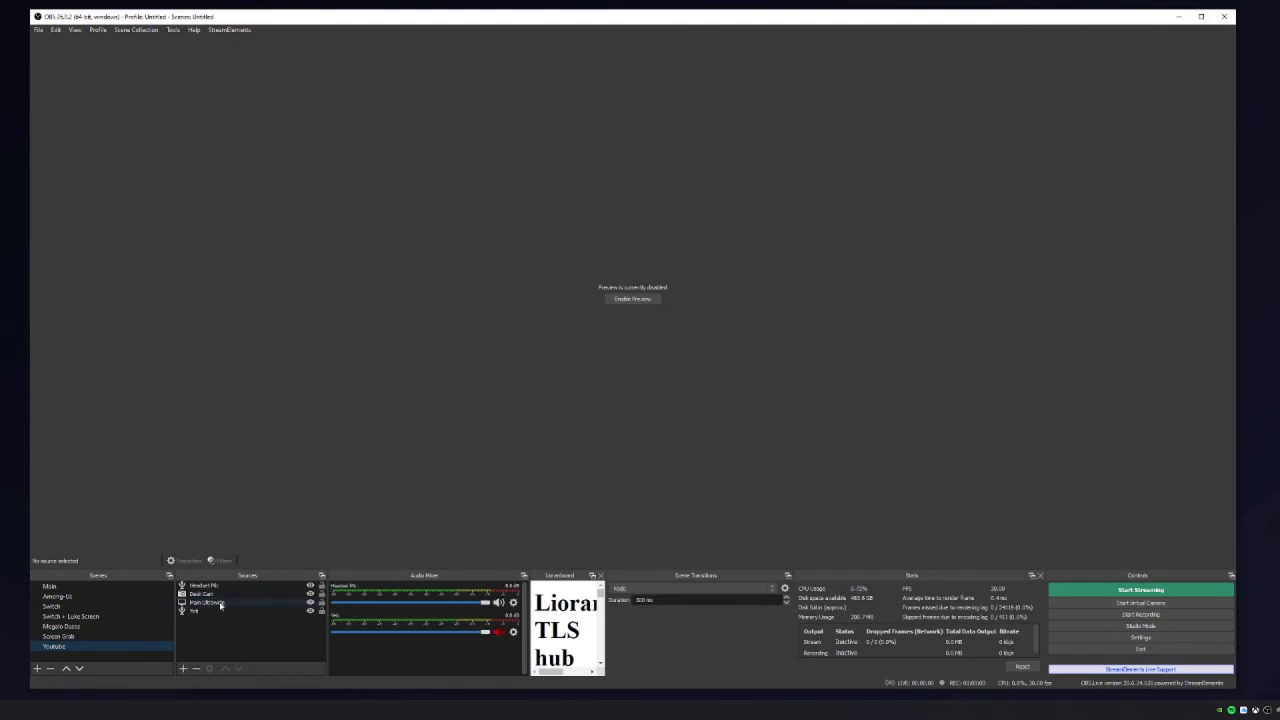
left_click(183, 669)
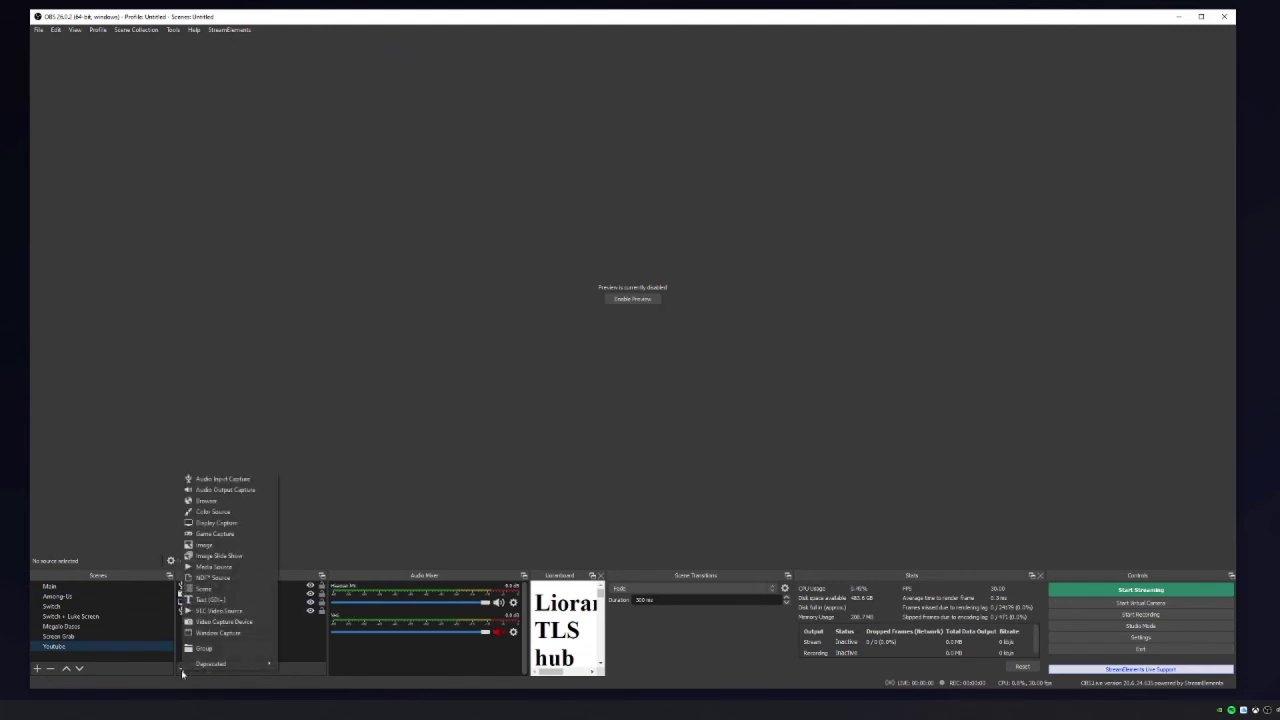
left_click(213, 579)
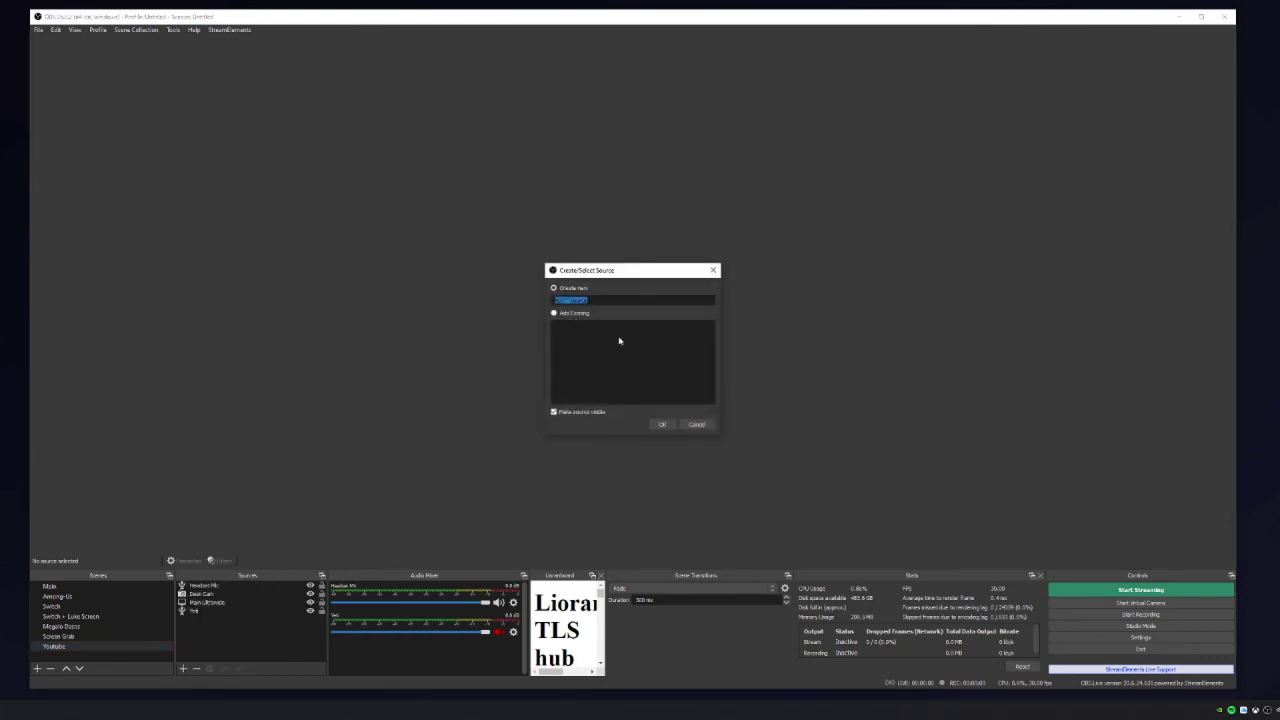
left_click(661, 424)
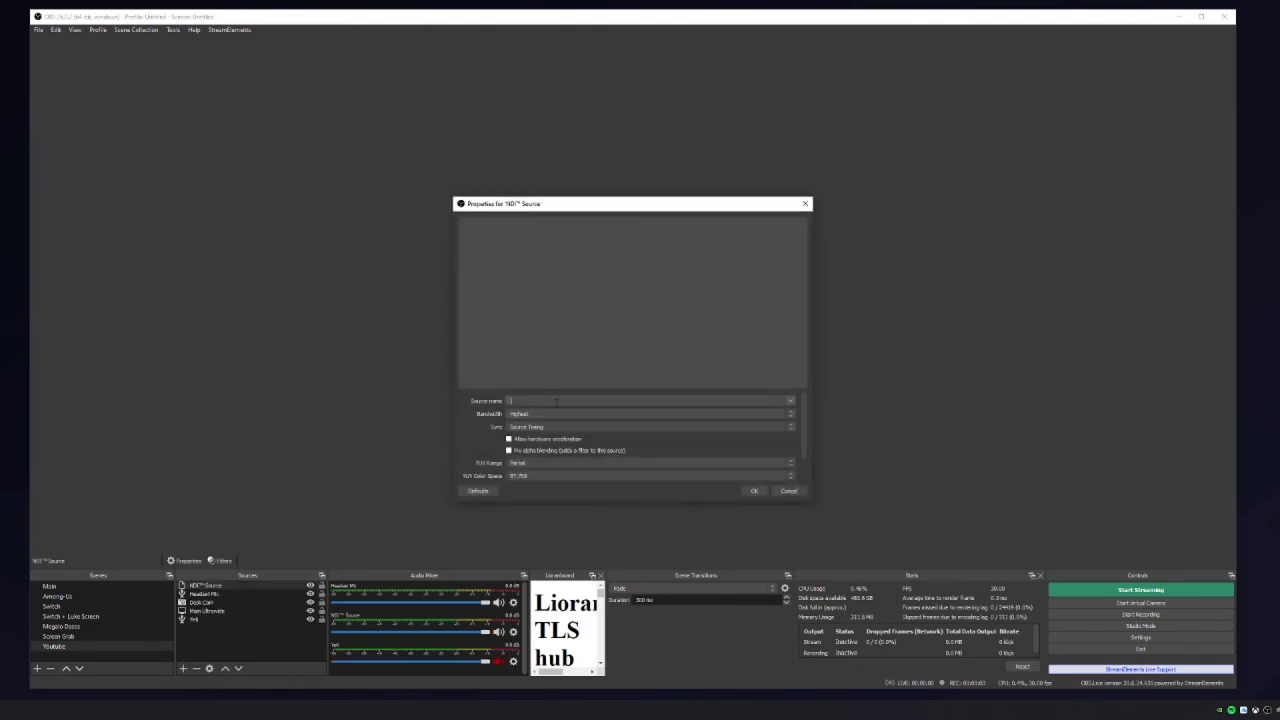
- Set the NDI Source's source name to the other PC's OBS feed at Highest bandwidth and save
left_click(590, 401)
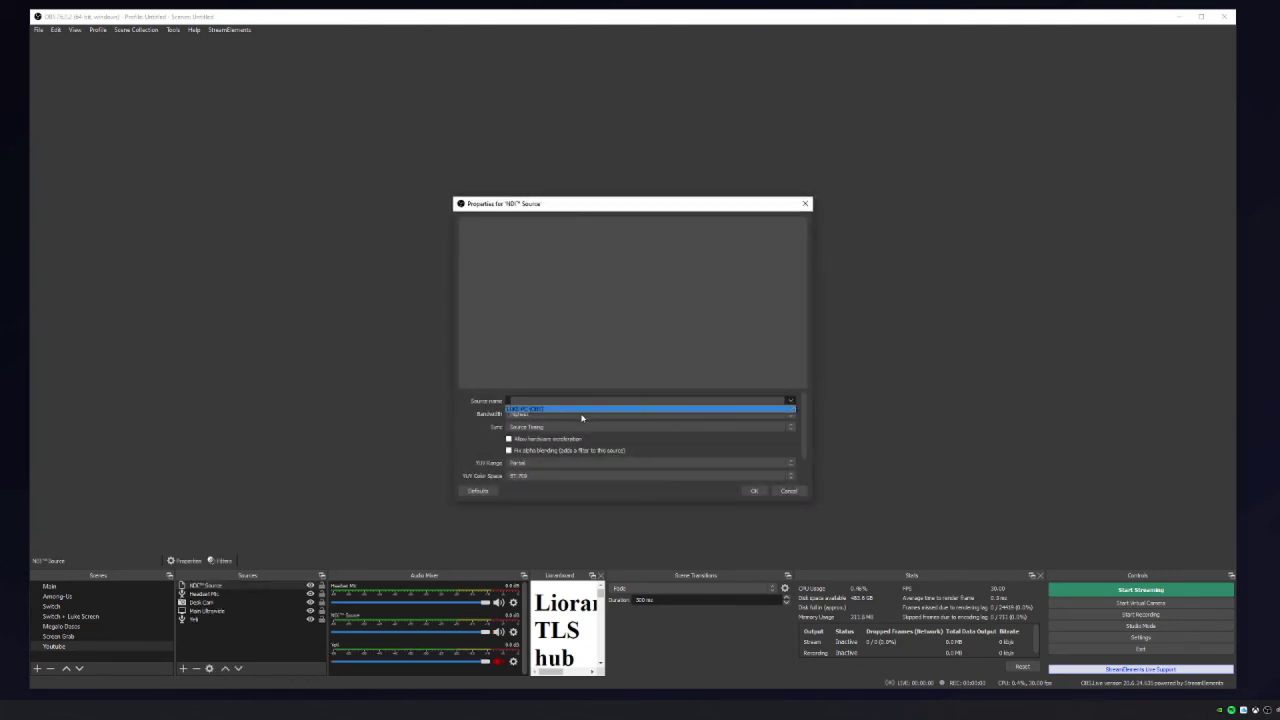
left_click(528, 410)
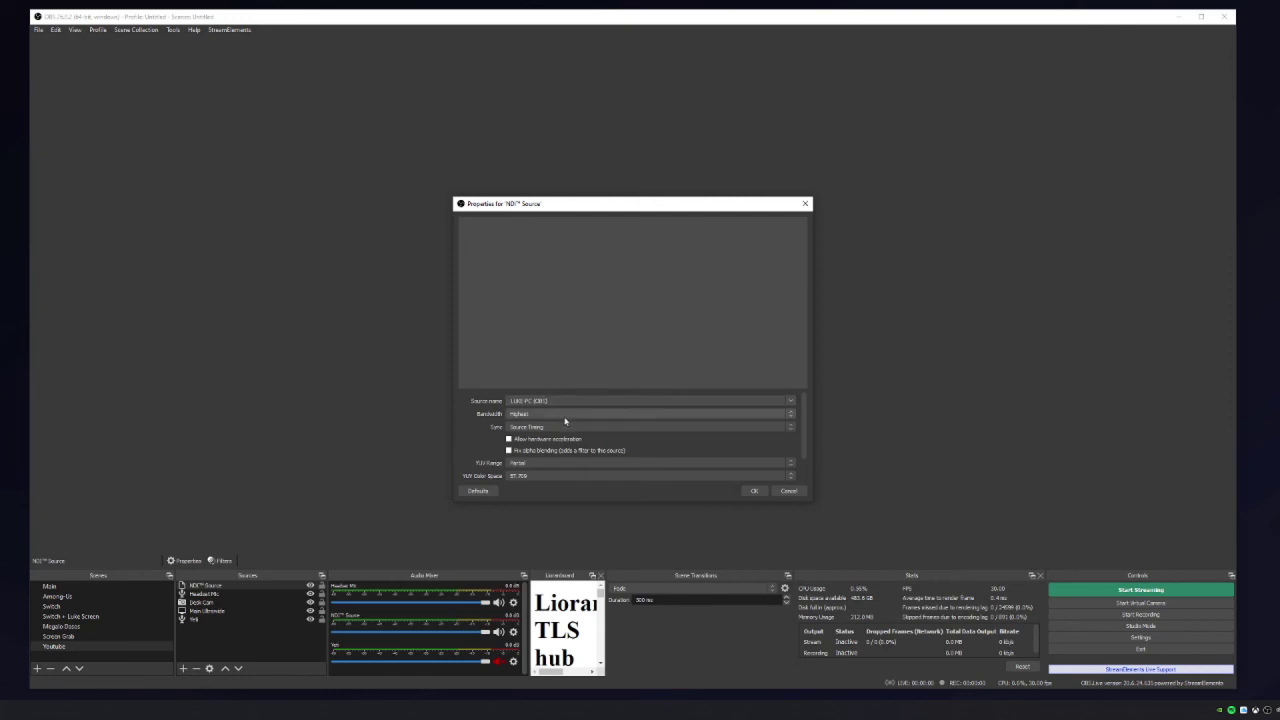
scroll(608, 420, "down", 2)
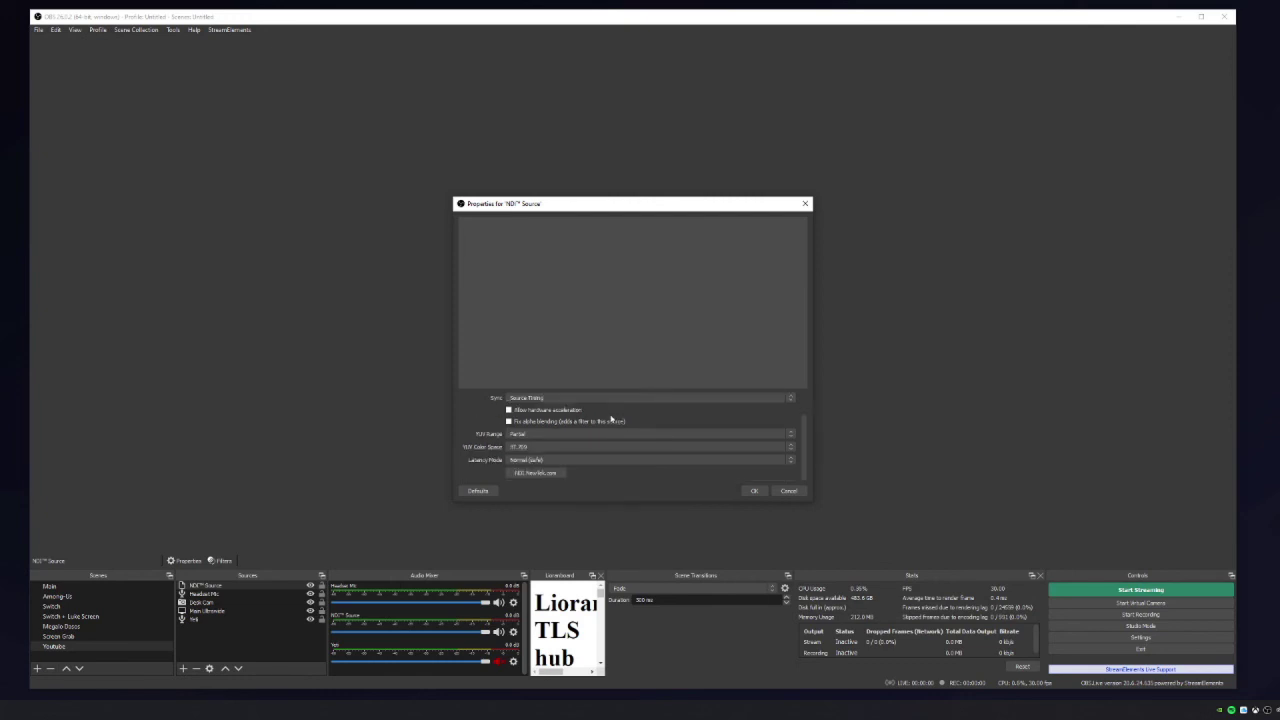
scroll(625, 425, "up", 2)
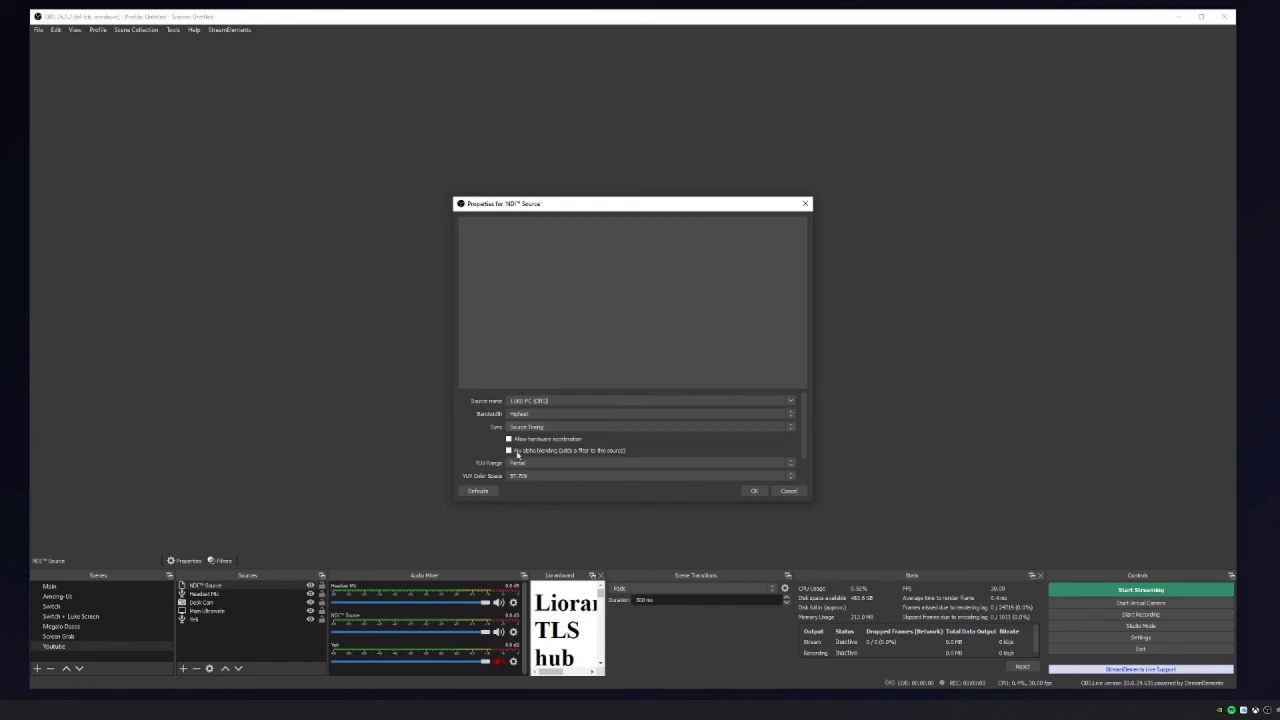
scroll(557, 454, "down", 2)
scroll(620, 436, "up", 2)
scroll(560, 400, "down", 2)
scroll(616, 451, "up", 2)
scroll(622, 454, "down", 2)
left_click(755, 490)
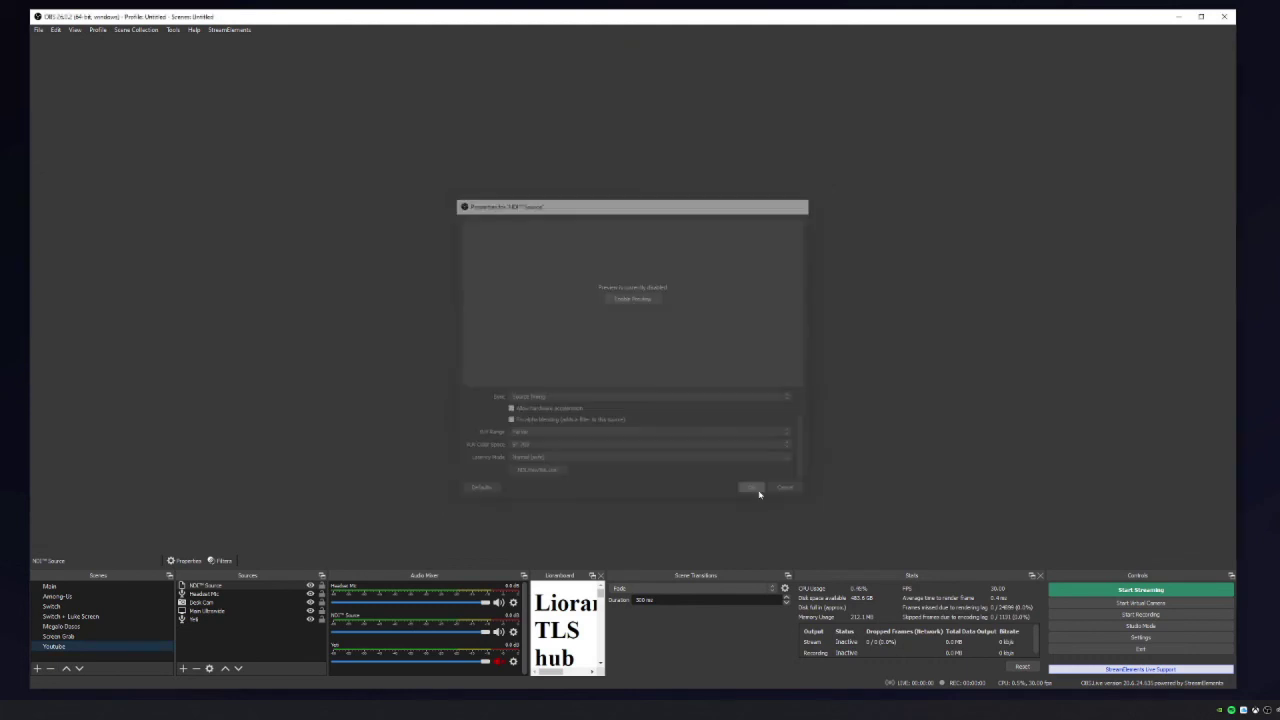
- Enable the preview to show the incoming NDI feed
left_click(632, 298)
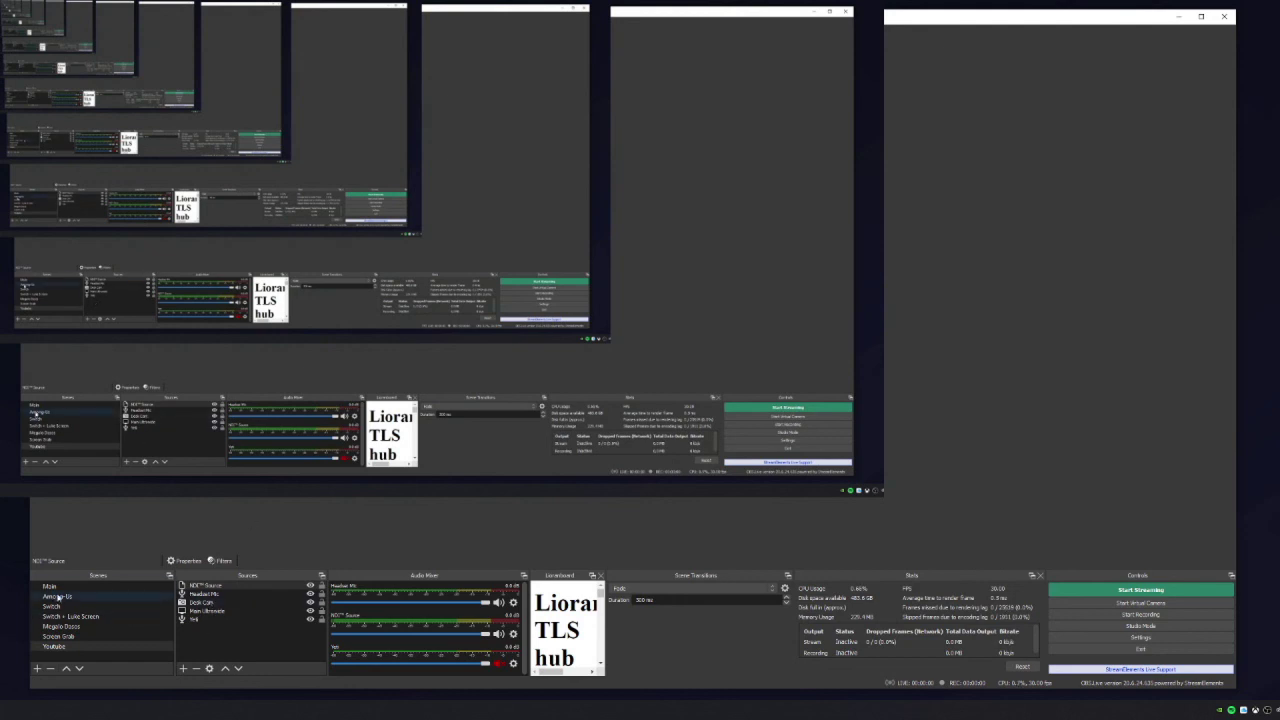
- Switch back to the Main scene and select its Alerts source
left_click(92, 588)
left_click(222, 603)
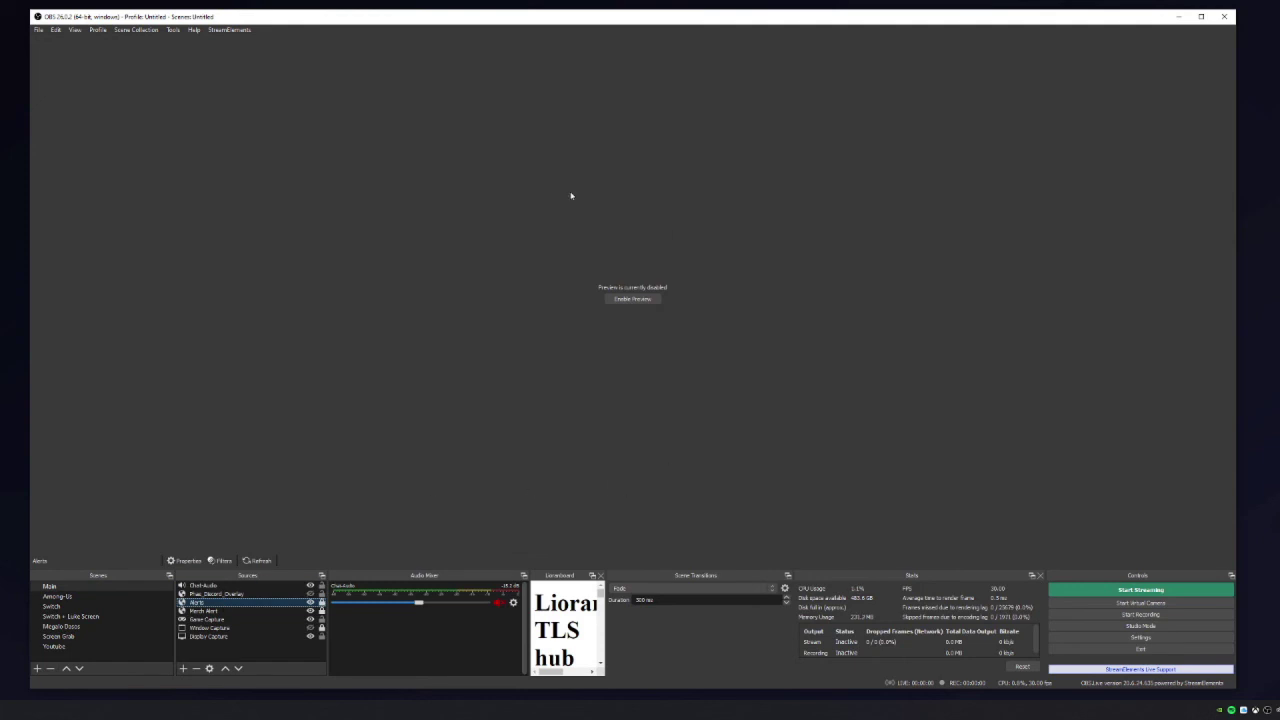